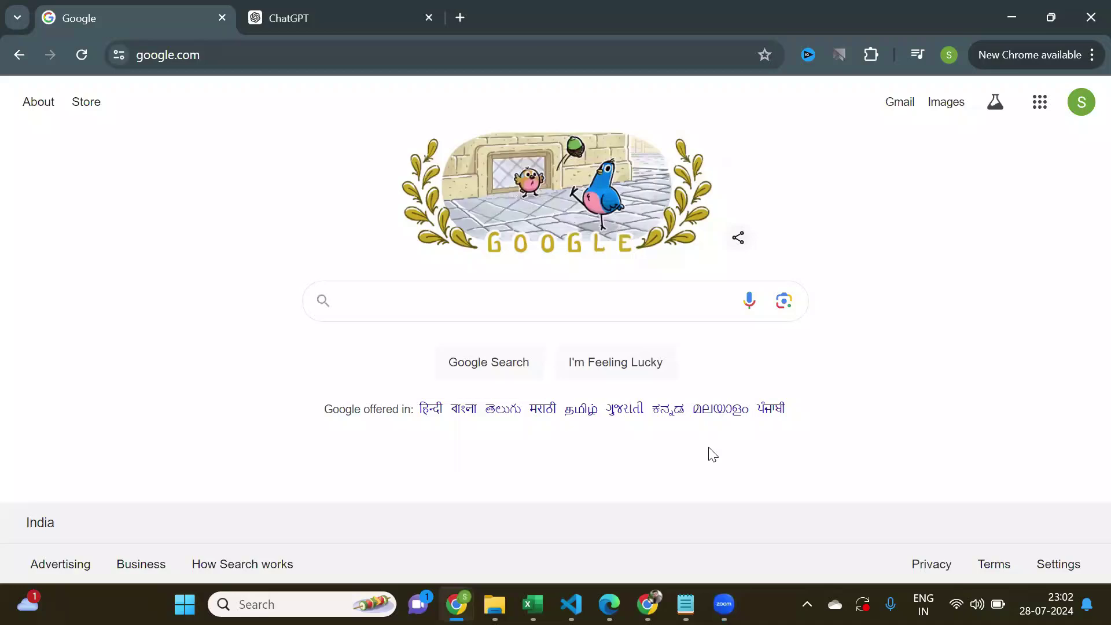
# - Bring the leads_prompt.txt note, with its Instagram query and niche list, in front of Google
pyautogui.moveTo(685, 604)
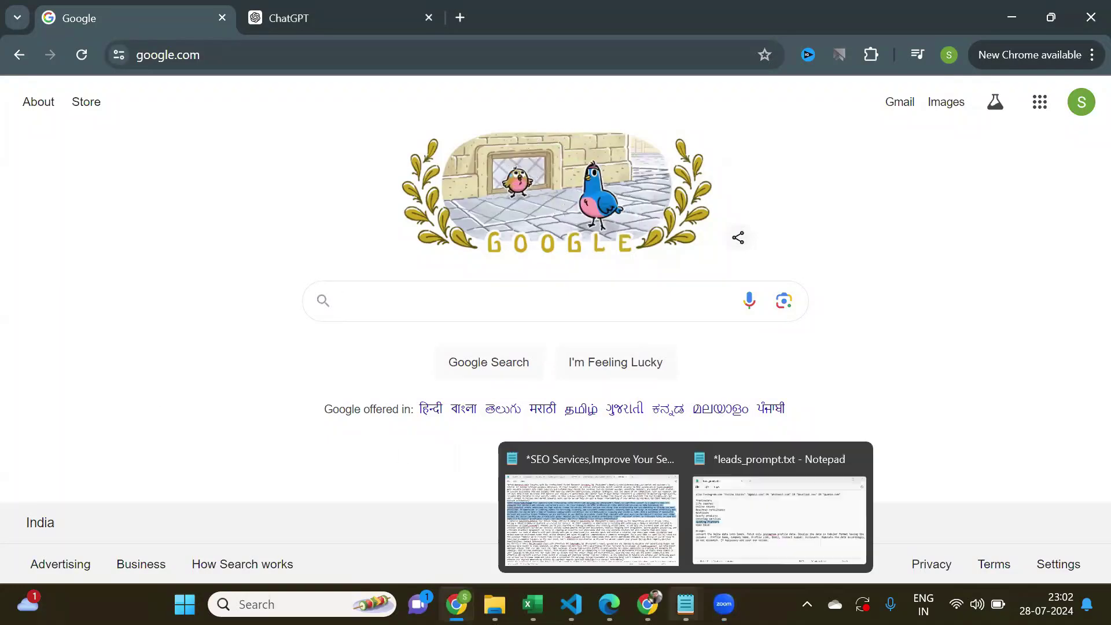
pyautogui.click(814, 534)
# - Copy line 1's site:instagram.com "Online stores" query with its gmail, hotmail, outlook and yahoo filters
pyautogui.click(583, 358)
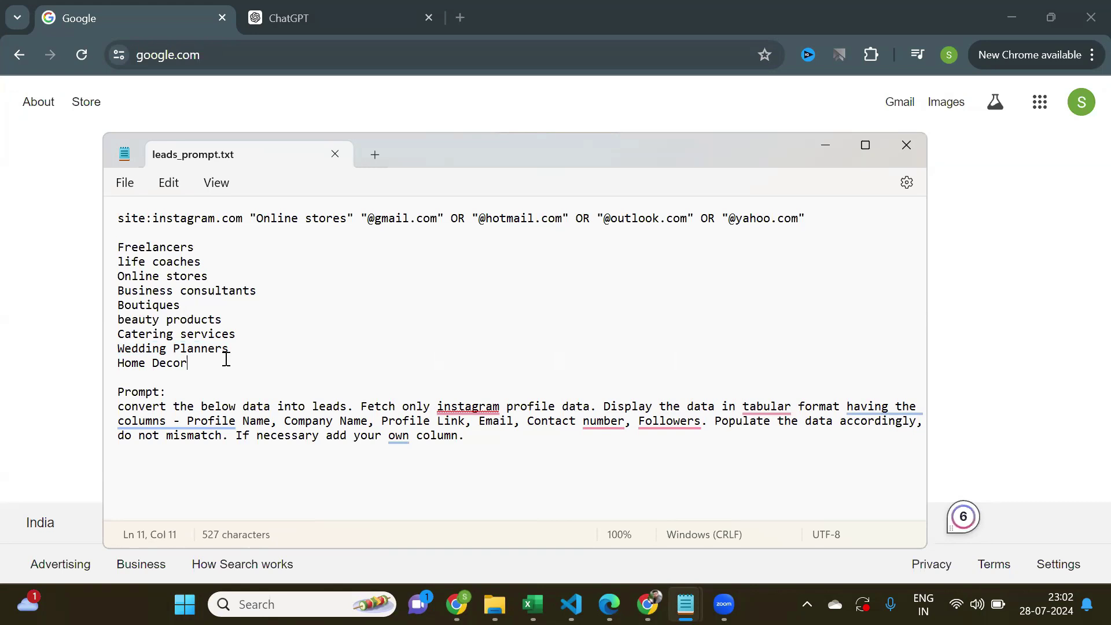
pyautogui.moveTo(118, 249); pyautogui.dragTo(207, 373)
pyautogui.click(329, 346)
pyautogui.hotkey('shift', 'Right')
pyautogui.hotkey('shift', 'Right')
pyautogui.hotkey('shift', 'Right')
pyautogui.hotkey('shift', 'Right')
pyautogui.hotkey('shift', 'Right')
pyautogui.hotkey('shift', 'Right')
pyautogui.hotkey('shift', 'Right')
pyautogui.hotkey('shift', 'Right')
pyautogui.hotkey('shift', 'Right')
pyautogui.hotkey('shift', 'Right')
pyautogui.hotkey('shift', 'Right')
pyautogui.hotkey('shift', 'Right')
pyautogui.hotkey('shift', 'Right')
pyautogui.hotkey('shift', 'Right')
pyautogui.hotkey('shift', 'Right')
pyautogui.hotkey('shift', 'Right')
pyautogui.hotkey('shift', 'Right')
pyautogui.hotkey('shift', 'Right')
pyautogui.hotkey('shift', 'Right')
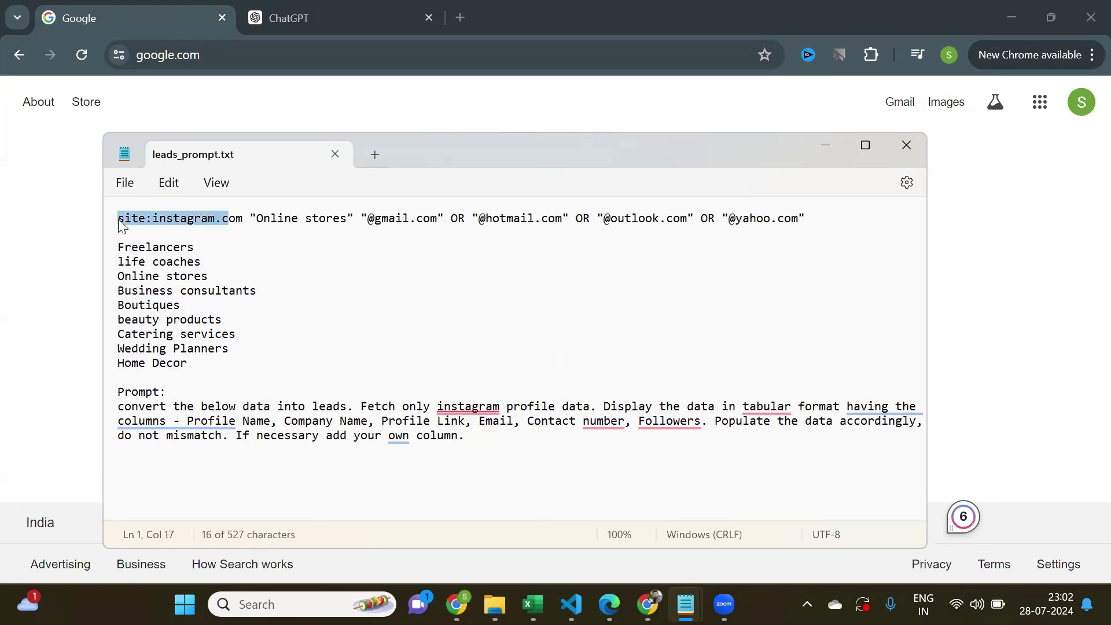
pyautogui.press('Right')
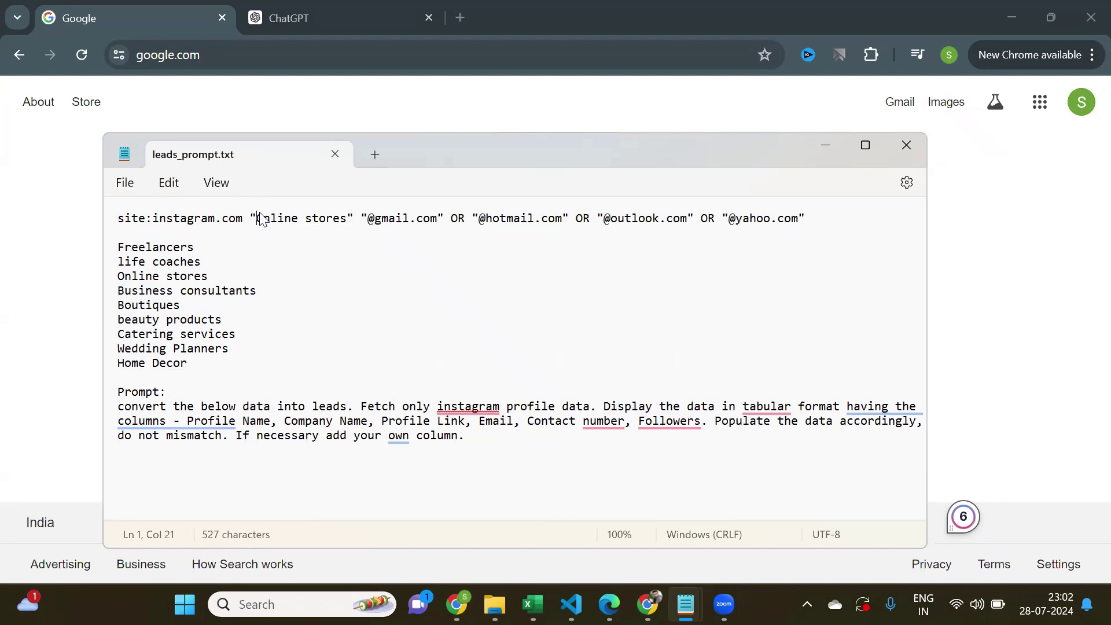
pyautogui.moveTo(258, 214); pyautogui.dragTo(796, 214)
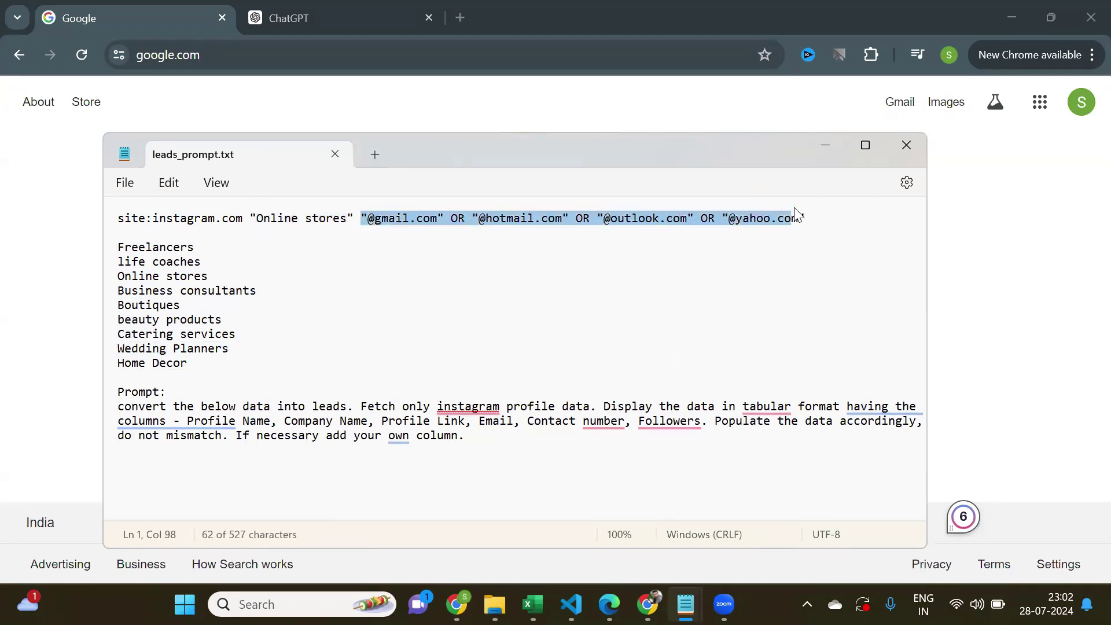
pyautogui.tripleClick(824, 217)
pyautogui.hotkey('ctrl', 'c')
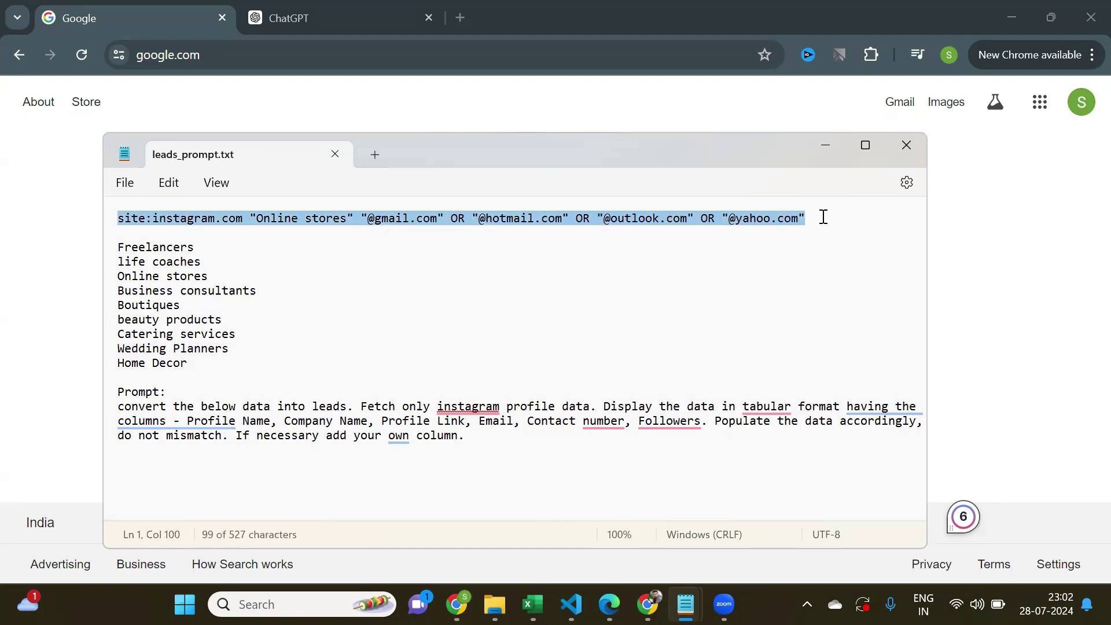
# - Paste the site:instagram.com "Online stores" email query into Google's search box and run it
pyautogui.click(990, 234)
pyautogui.click(613, 302)
pyautogui.hotkey('ctrl', 'v')
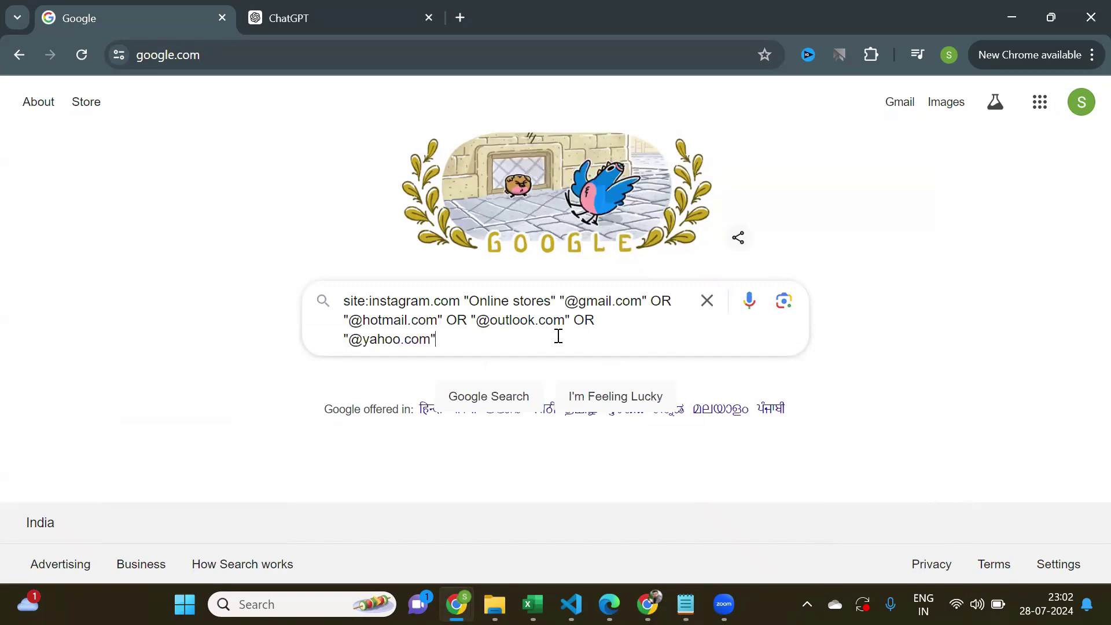
pyautogui.press('Return')
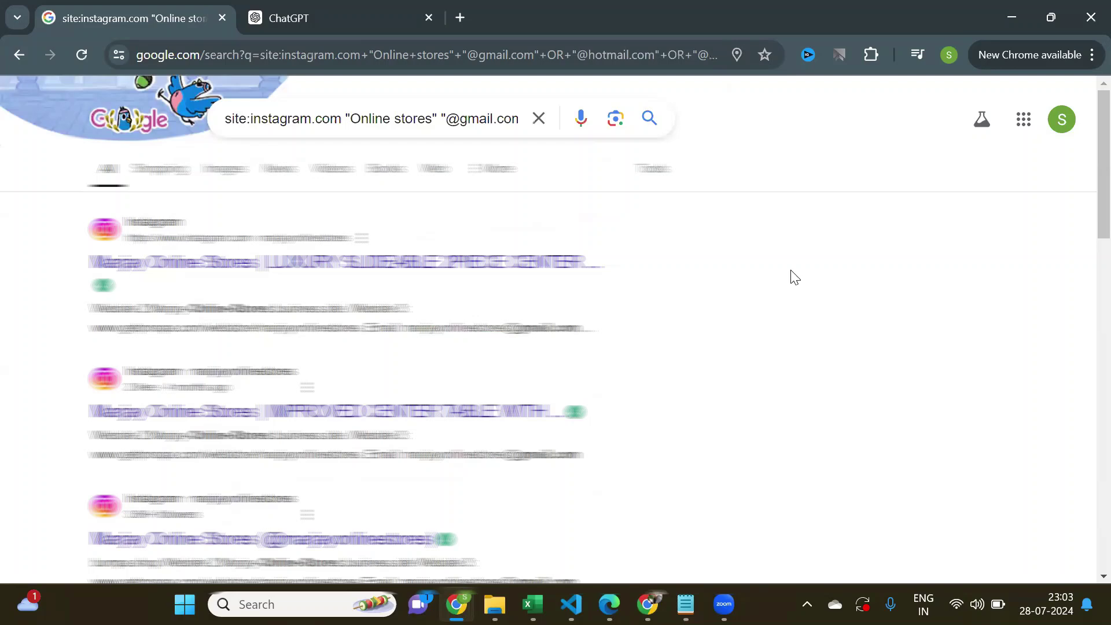
# - Copy all the Google results text and paste the lead-conversion prompt from leads_prompt.txt into ChatGPT
pyautogui.hotkey('ctrl', 'a')
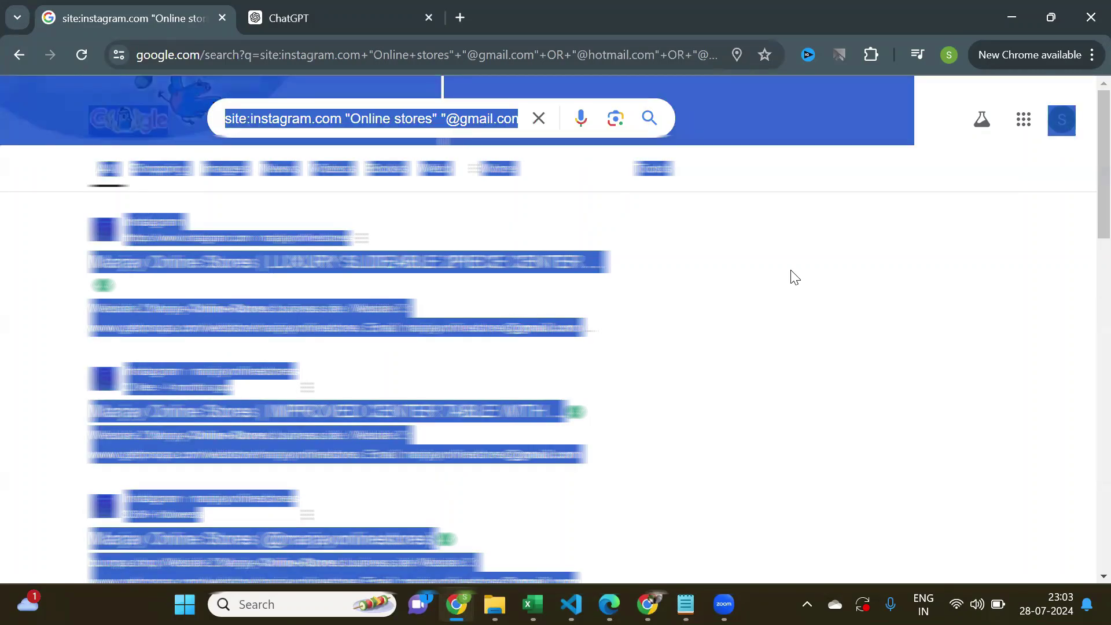
pyautogui.hotkey('ctrl', 'Tab')
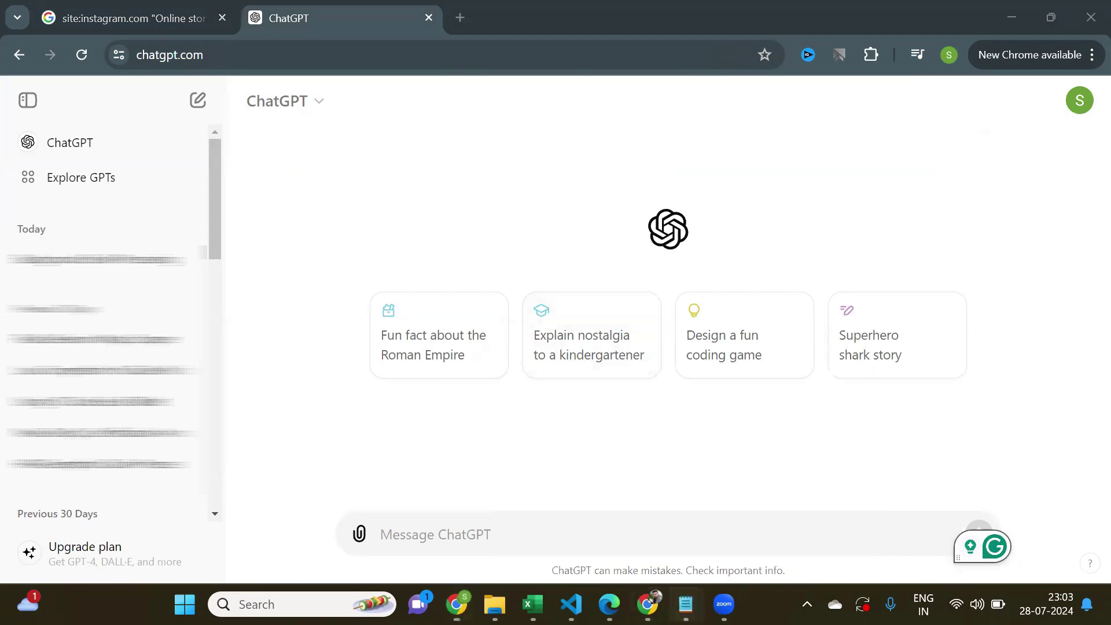
pyautogui.moveTo(685, 604)
pyautogui.click(778, 510)
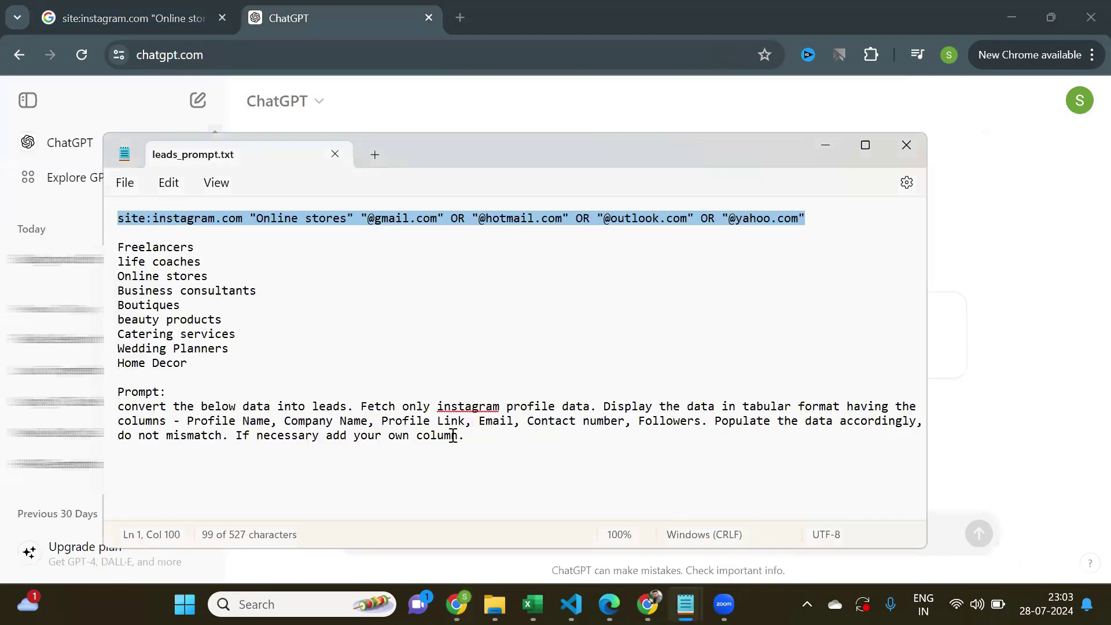
pyautogui.moveTo(121, 405)
pyautogui.moveTo(119, 405); pyautogui.dragTo(491, 452)
pyautogui.hotkey('ctrl', 'c')
pyautogui.click(1006, 329)
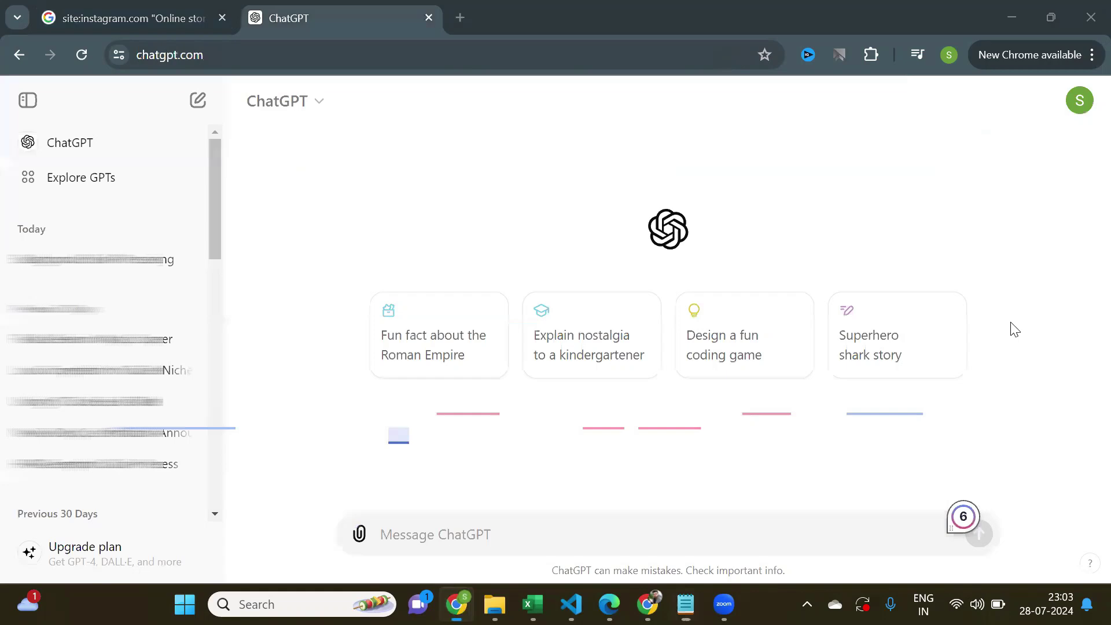
pyautogui.hotkey('ctrl', 'v')
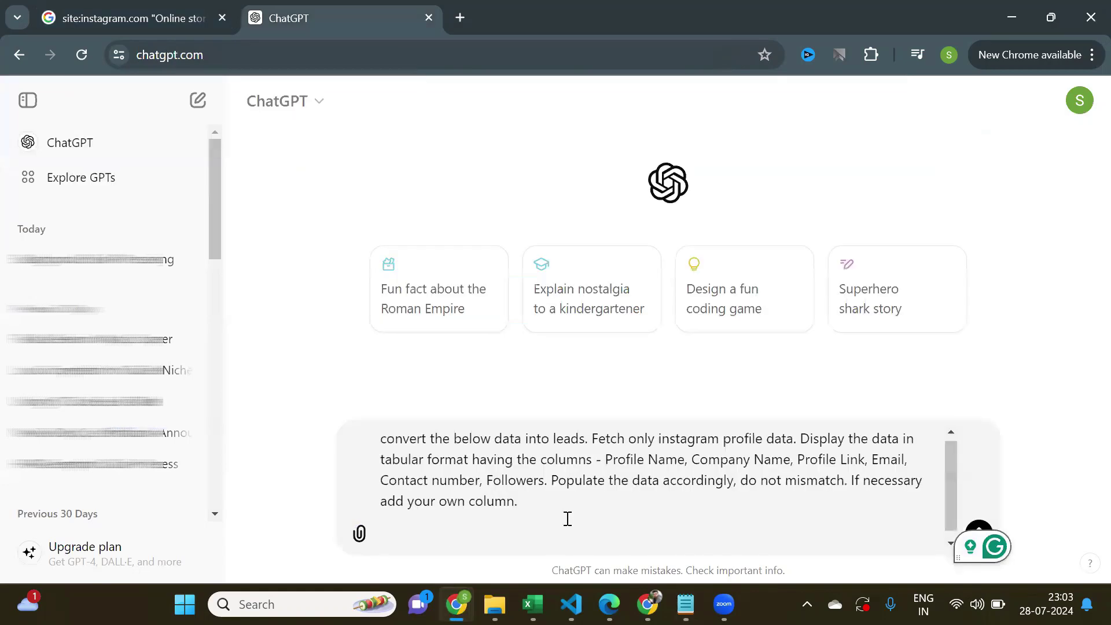
# - Paste the copied Google results text below the prompt in the ChatGPT message
pyautogui.click(124, 20)
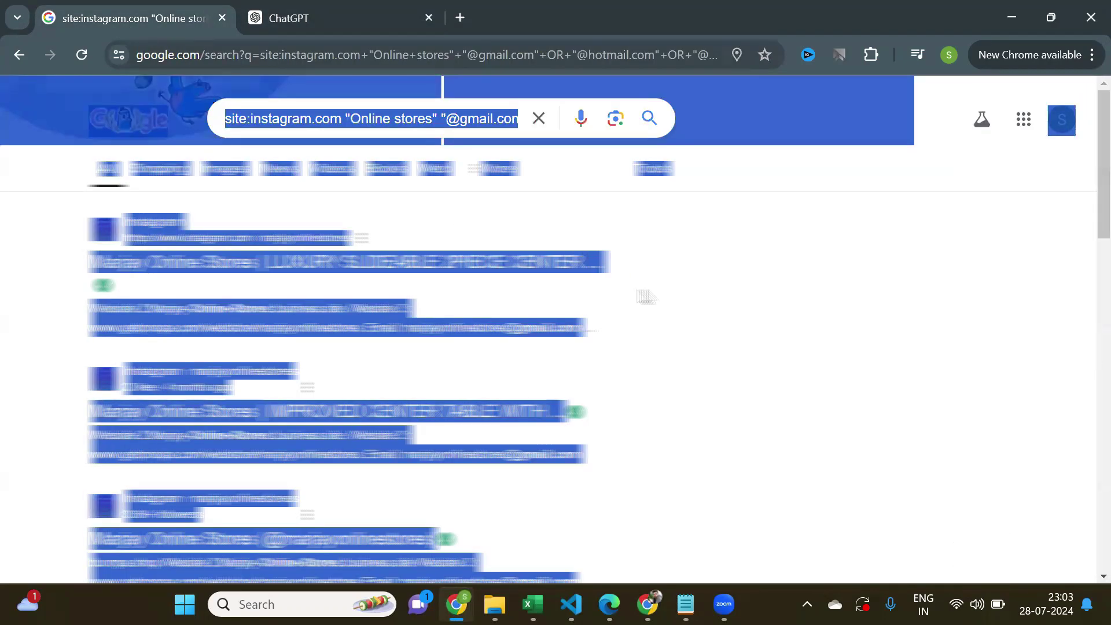
pyautogui.click(297, 16)
pyautogui.hotkey('ctrl', 'v')
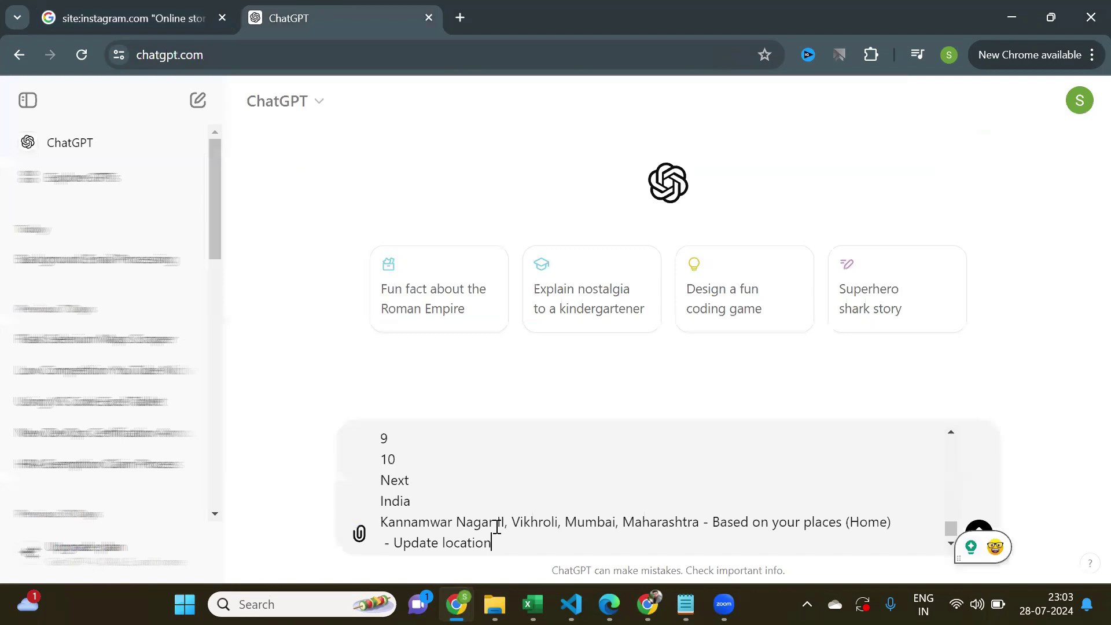
pyautogui.scroll(3, 584, 516)
# - Send the prompt with the results and review the returned Instagram leads table
pyautogui.press('Return')
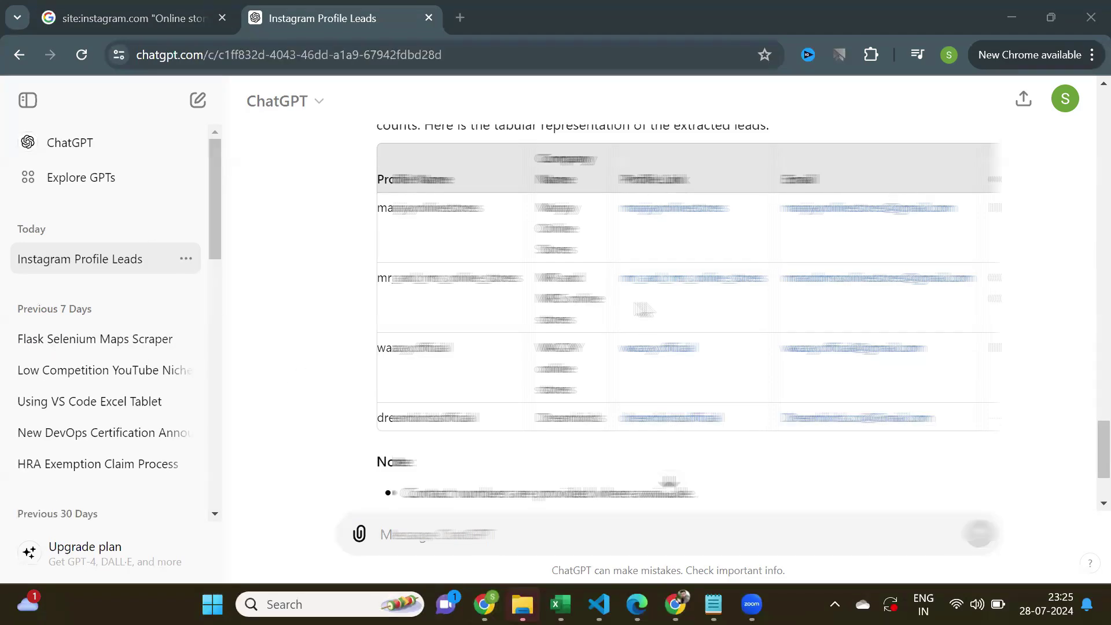
pyautogui.click(555, 153)
pyautogui.scroll(-2, 689, 316)
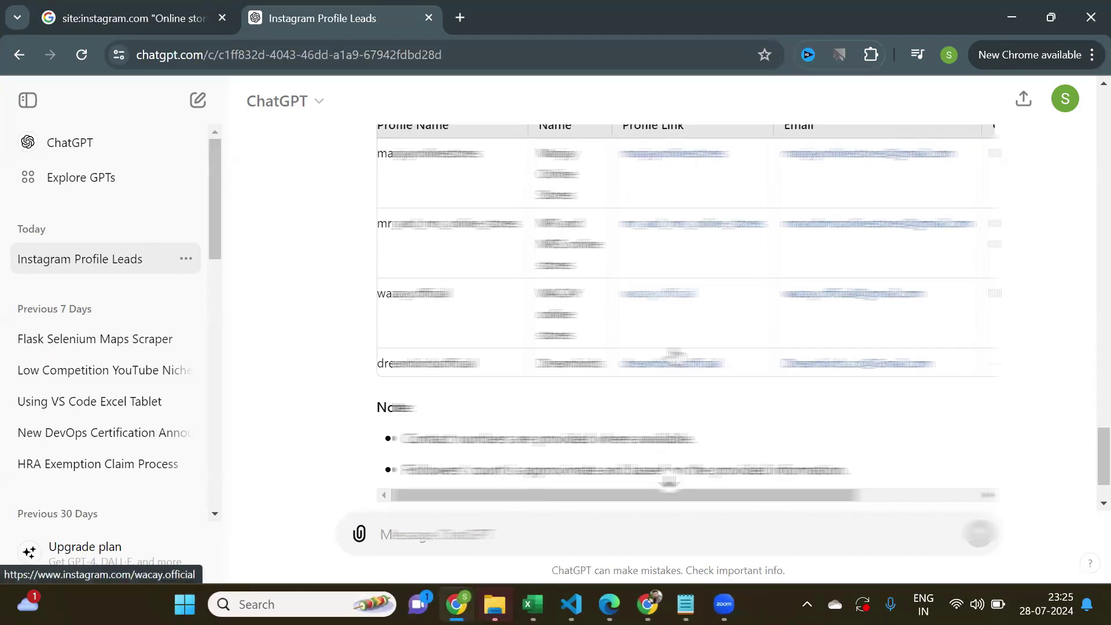
# - Bring leads_prompt.txt back in front of the Google results tab
pyautogui.hotkey('ctrl', 'shift', 'Tab')
pyautogui.moveTo(685, 603)
pyautogui.click(809, 524)
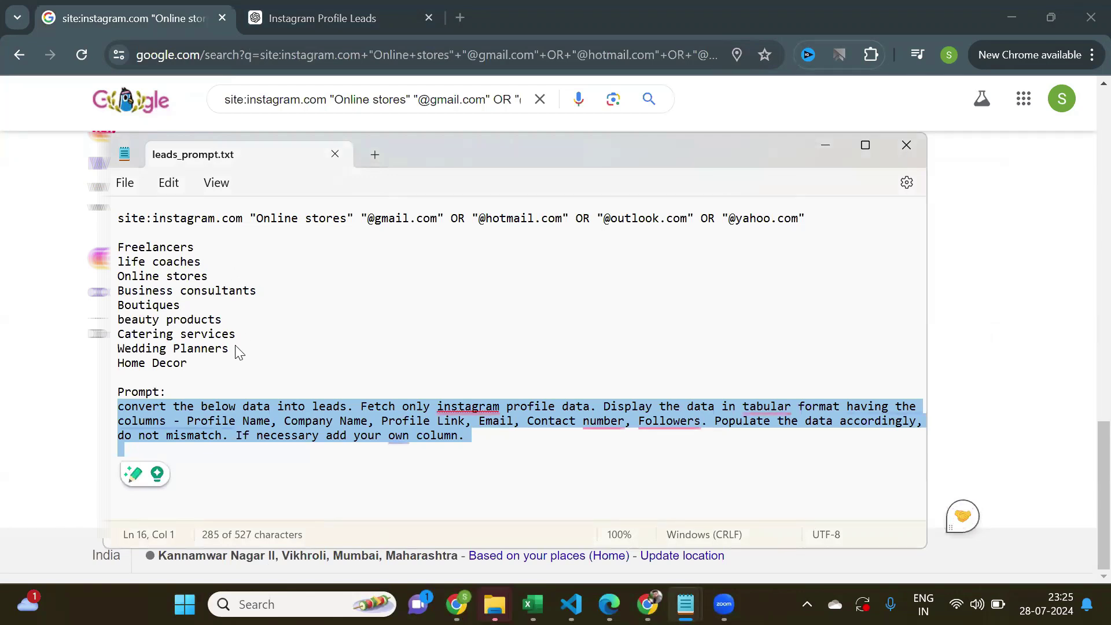
# - Replace "Online stores" with "Wedding Planners" in the query and select all text on its Google results
pyautogui.moveTo(238, 351); pyautogui.dragTo(112, 359)
pyautogui.hotkey('ctrl', 'c')
pyautogui.moveTo(257, 224); pyautogui.dragTo(338, 227)
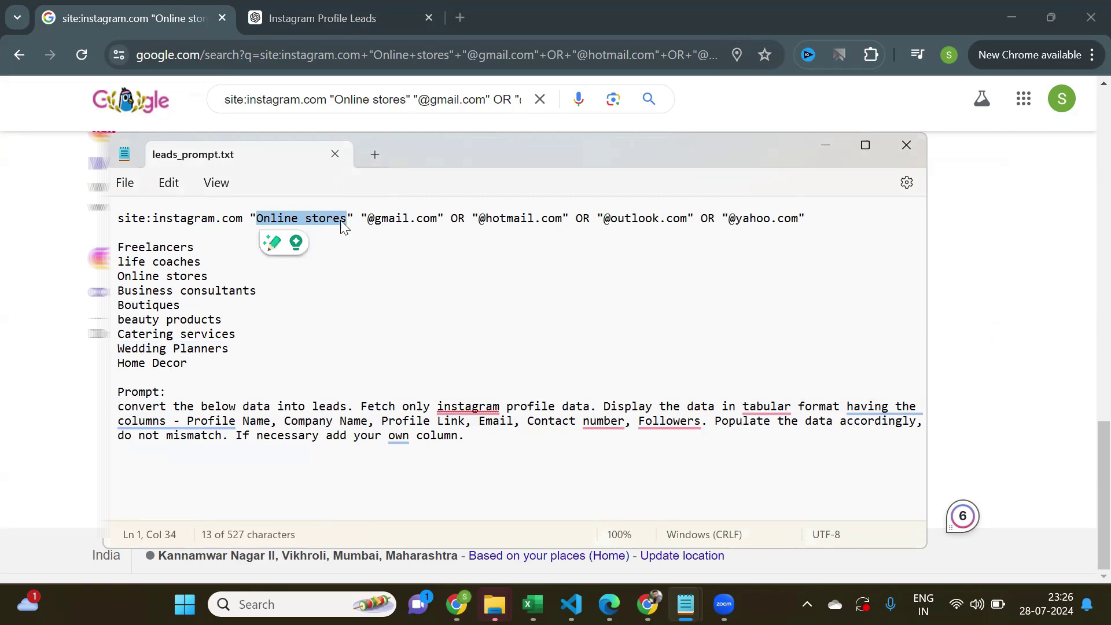
pyautogui.hotkey('ctrl', 'v')
pyautogui.tripleClick(342, 225)
pyautogui.click(69, 242)
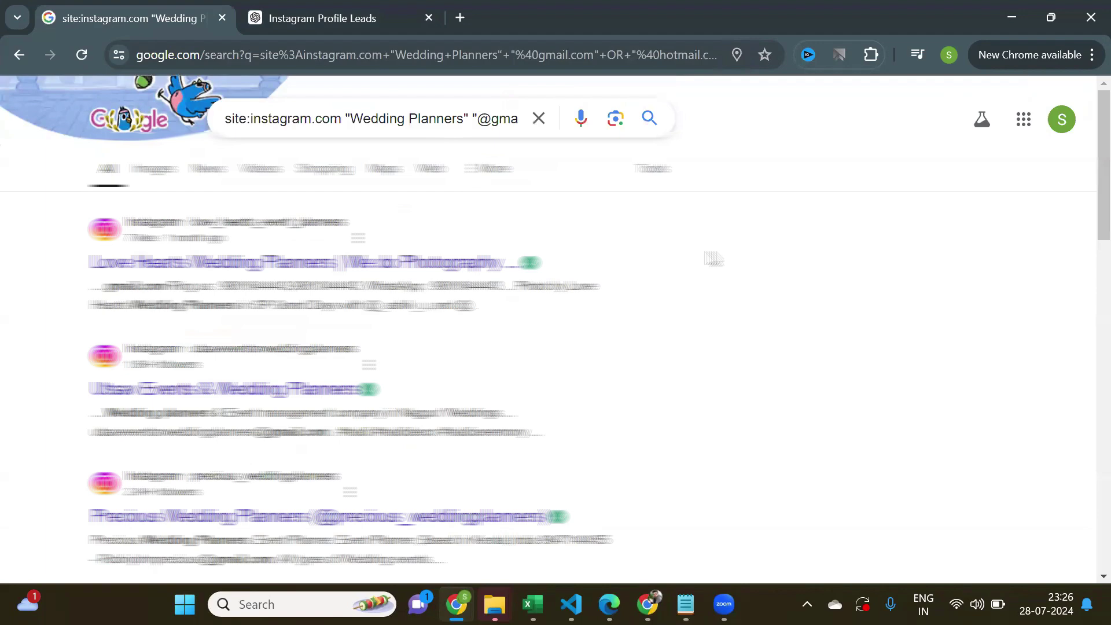
pyautogui.hotkey('ctrl', 'a')
# - Add a new line below the lead-conversion prompt in ChatGPT's message box
pyautogui.click(685, 604)
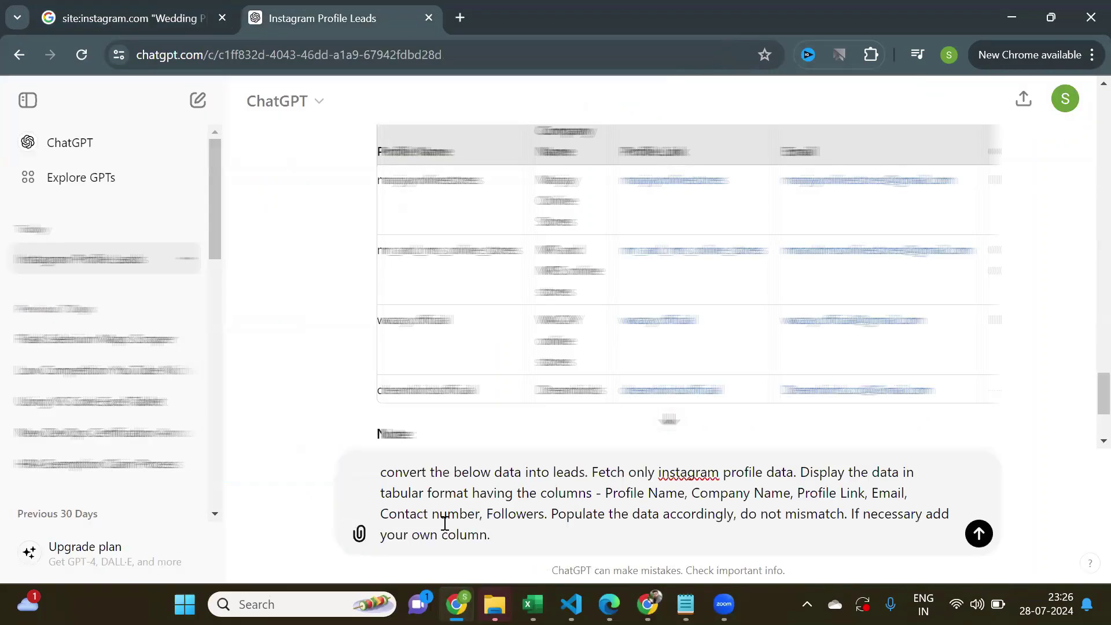
pyautogui.hotkey('shift', 'Return')
pyautogui.click(137, 8)
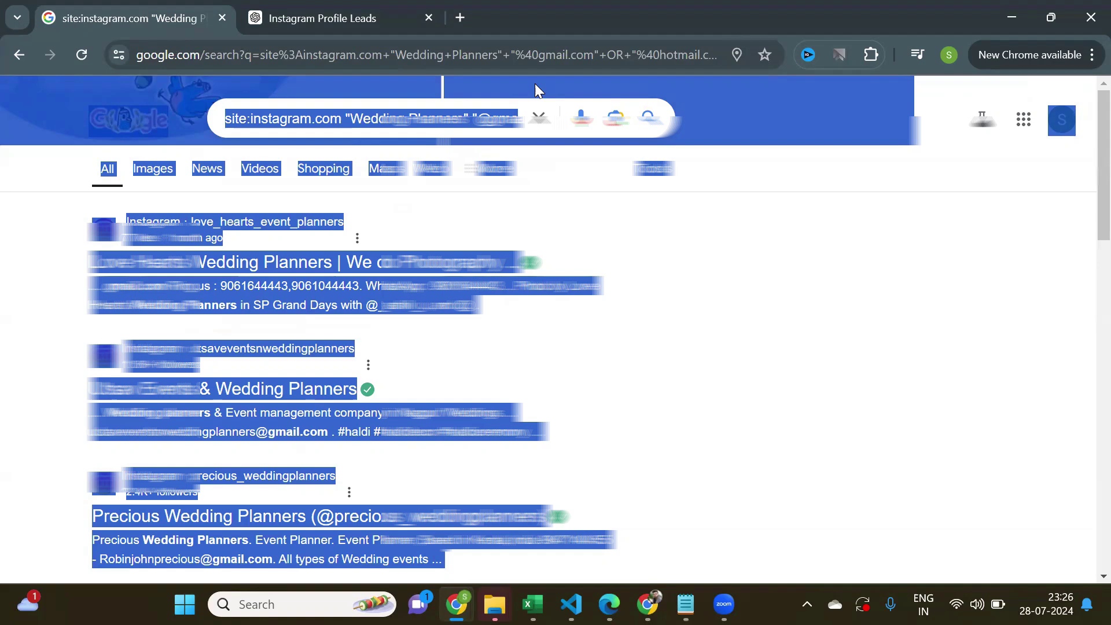
# - Paste the Wedding Planners results, send them, and scroll through the returned leads table
pyautogui.hotkey('ctrl', 'Tab')
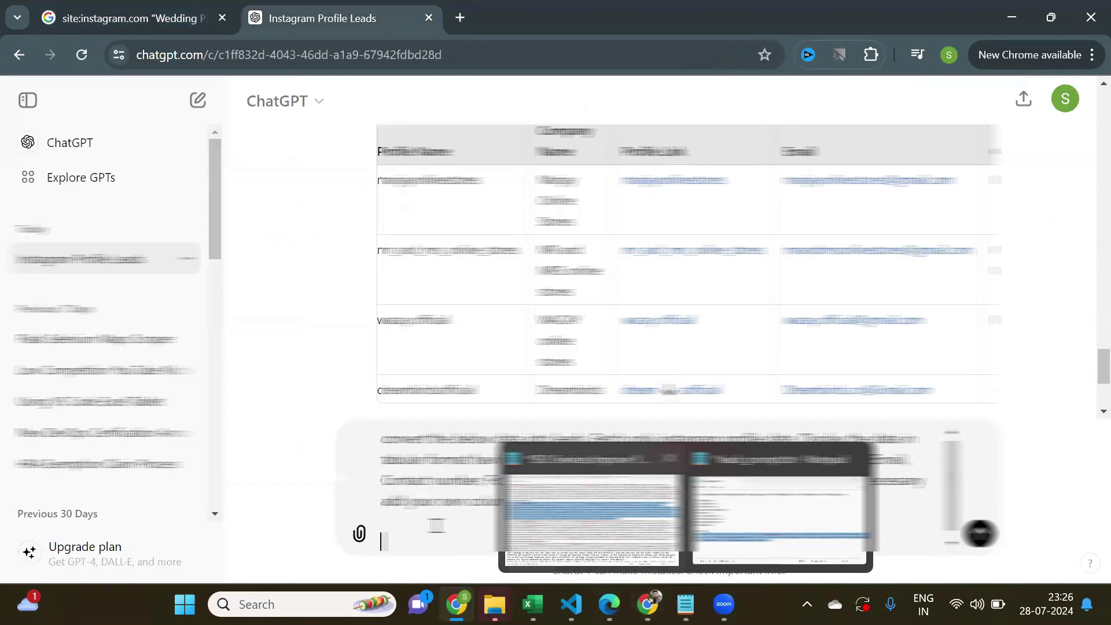
pyautogui.hotkey('ctrl', 'v')
pyautogui.press('Return')
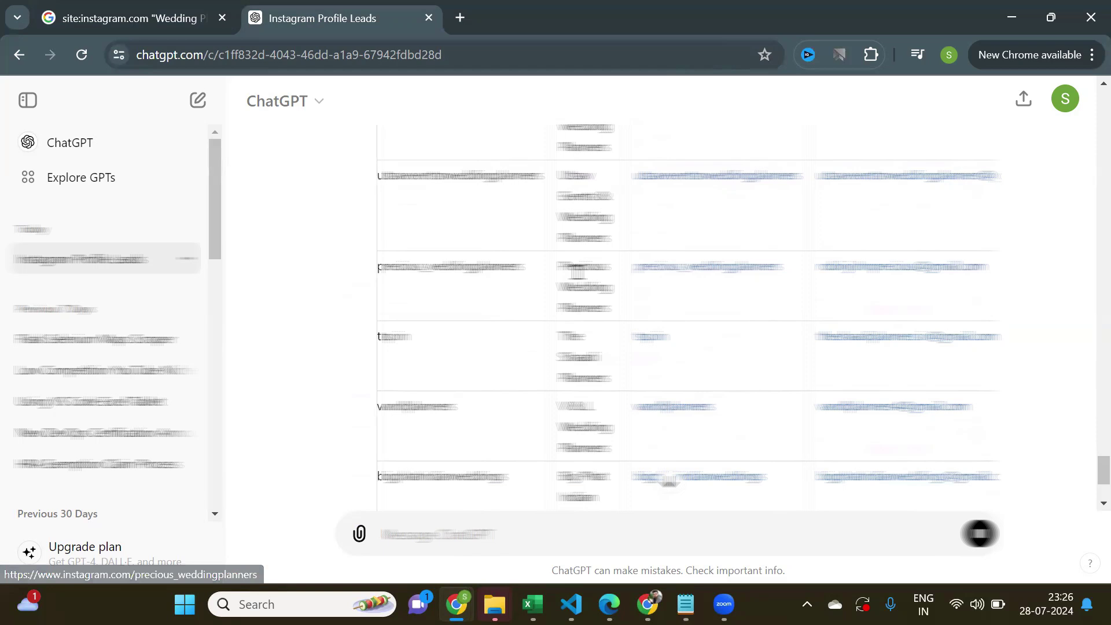
pyautogui.hscroll(5, 580, 279)
pyautogui.hscroll(-3, 580, 278)
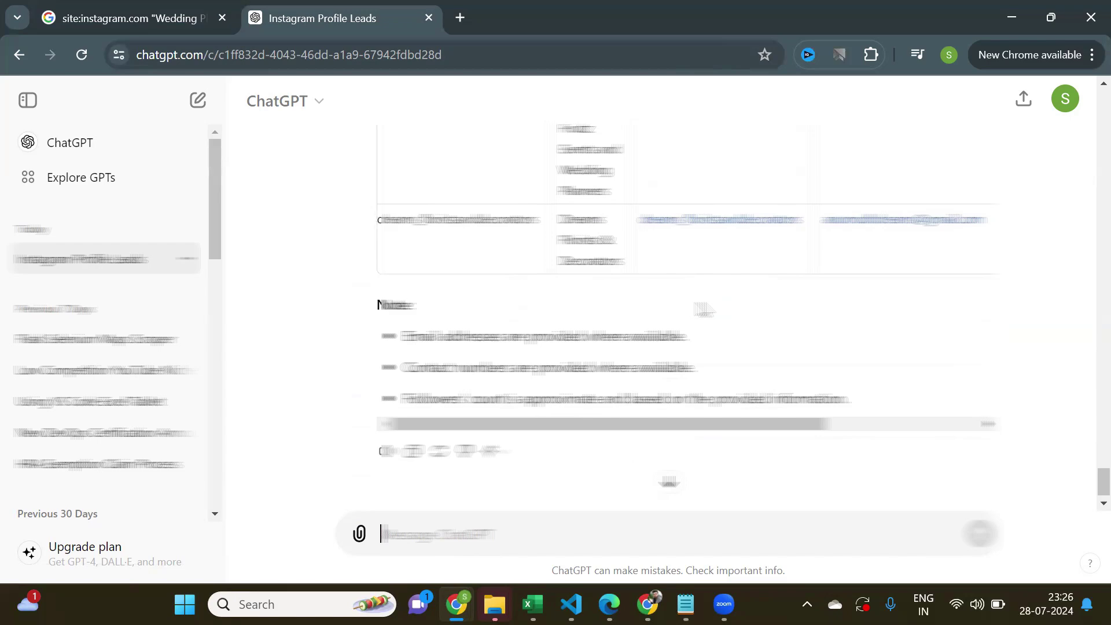
pyautogui.scroll(8, 704, 310)
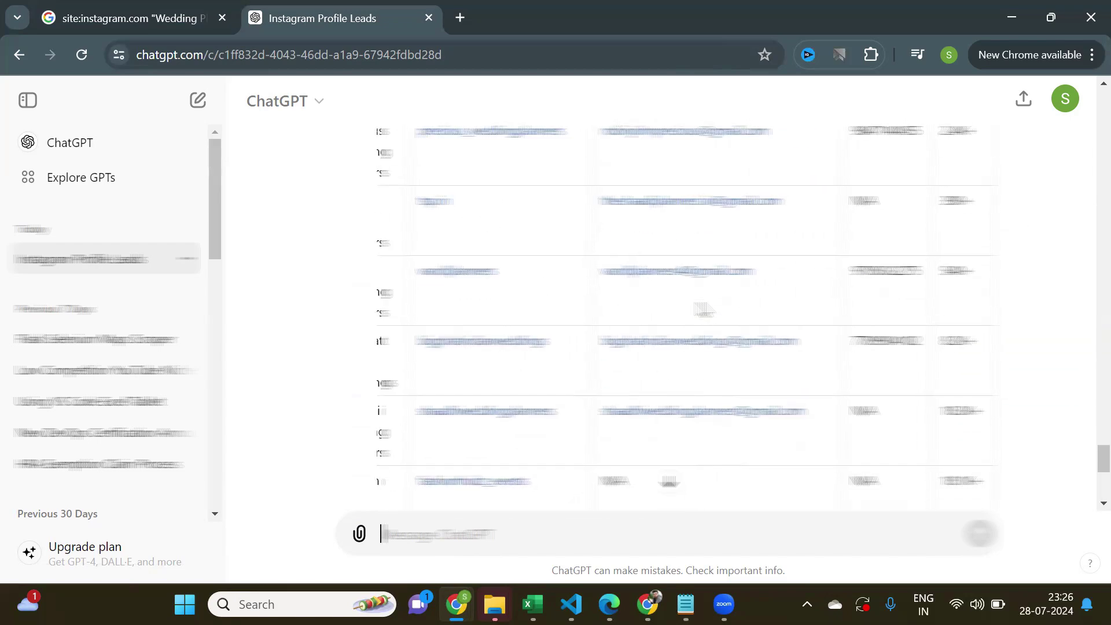
pyautogui.scroll(5, 704, 310)
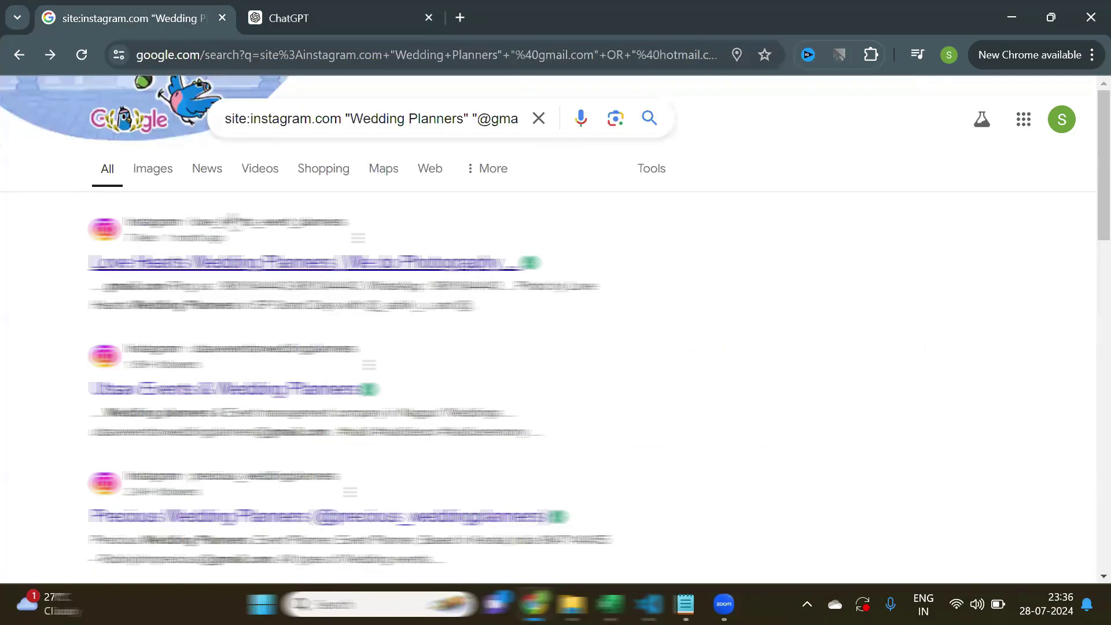
# - Filter the Wedding Planners results by time, trying Past 24 hours before settling on Past week
pyautogui.click(647, 178)
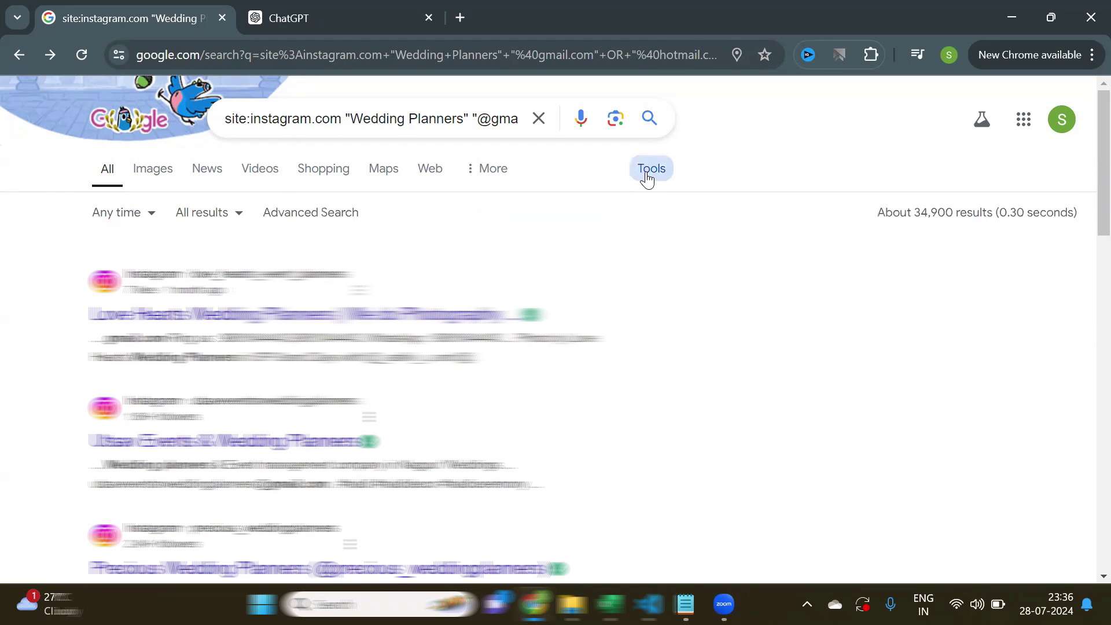
pyautogui.click(152, 217)
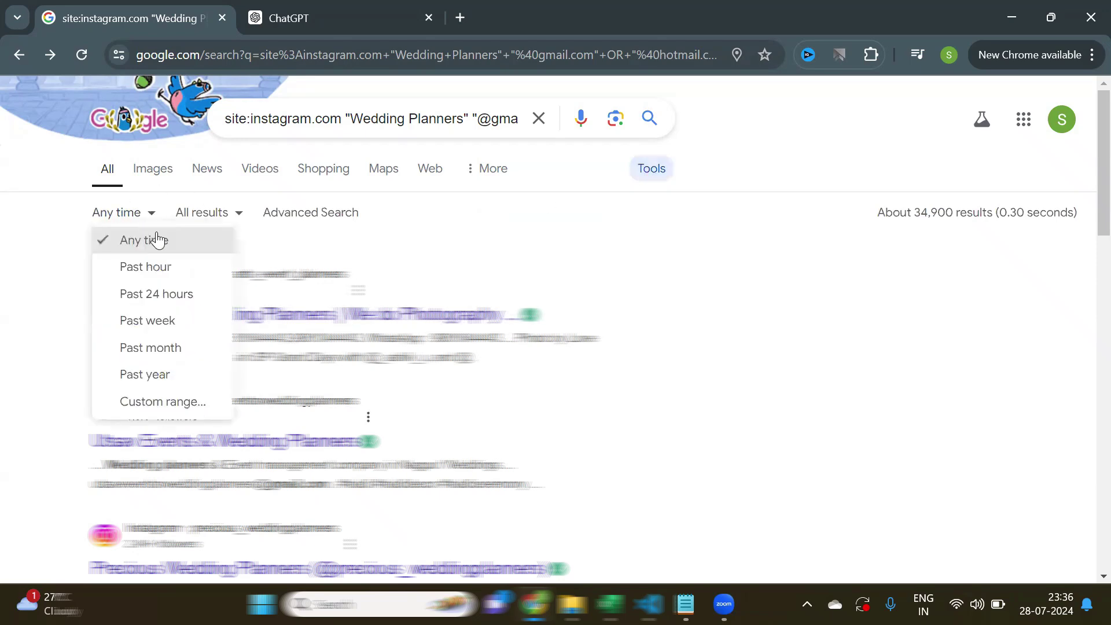
pyautogui.click(182, 294)
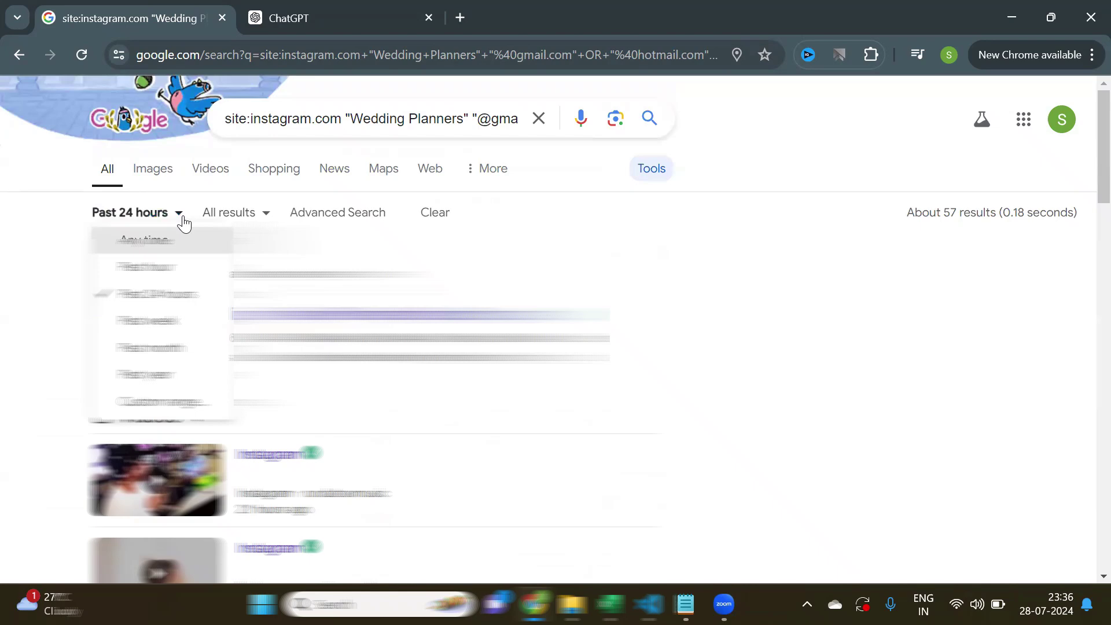
pyautogui.click(159, 321)
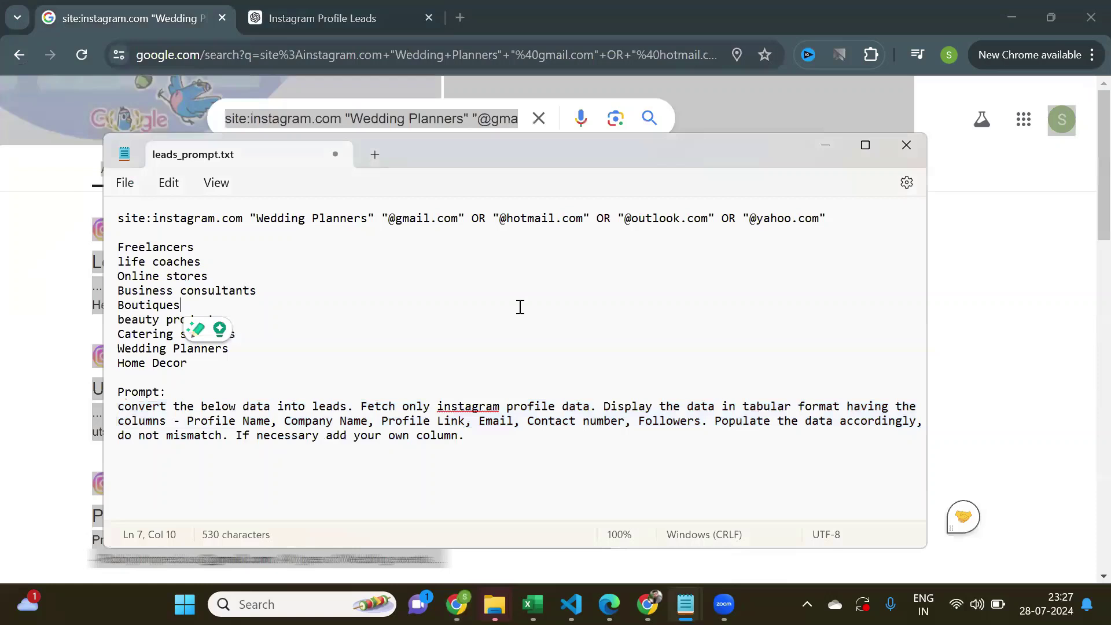
# - Replace "Wedding Planners" with "life coaches" in the Instagram query
pyautogui.moveTo(201, 261); pyautogui.dragTo(111, 269)
pyautogui.hotkey('ctrl', 'c')
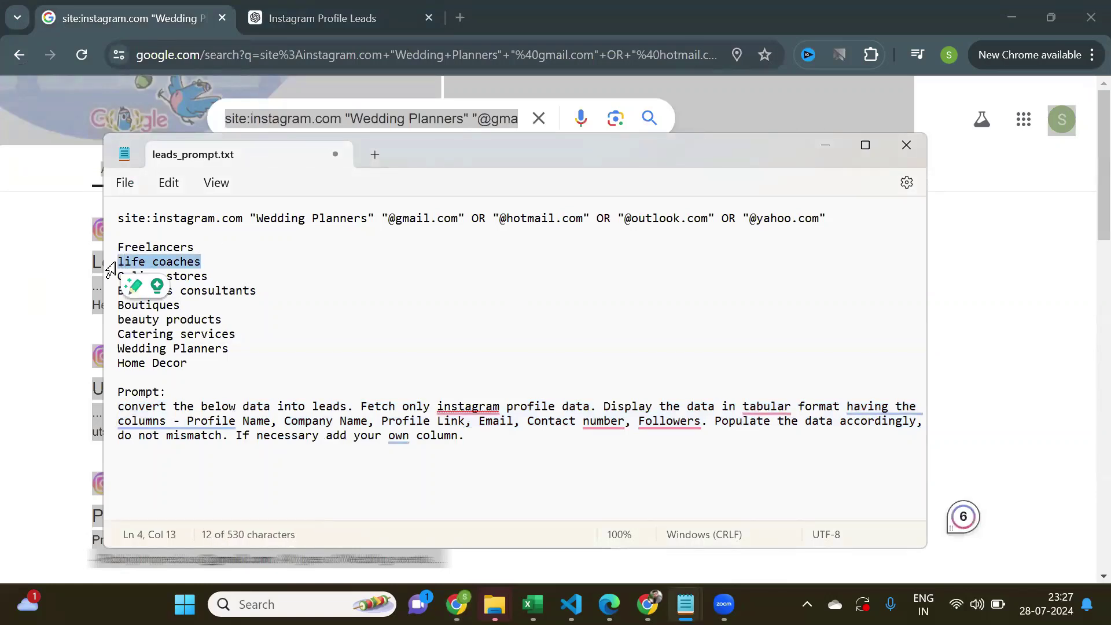
pyautogui.moveTo(258, 222); pyautogui.dragTo(365, 225)
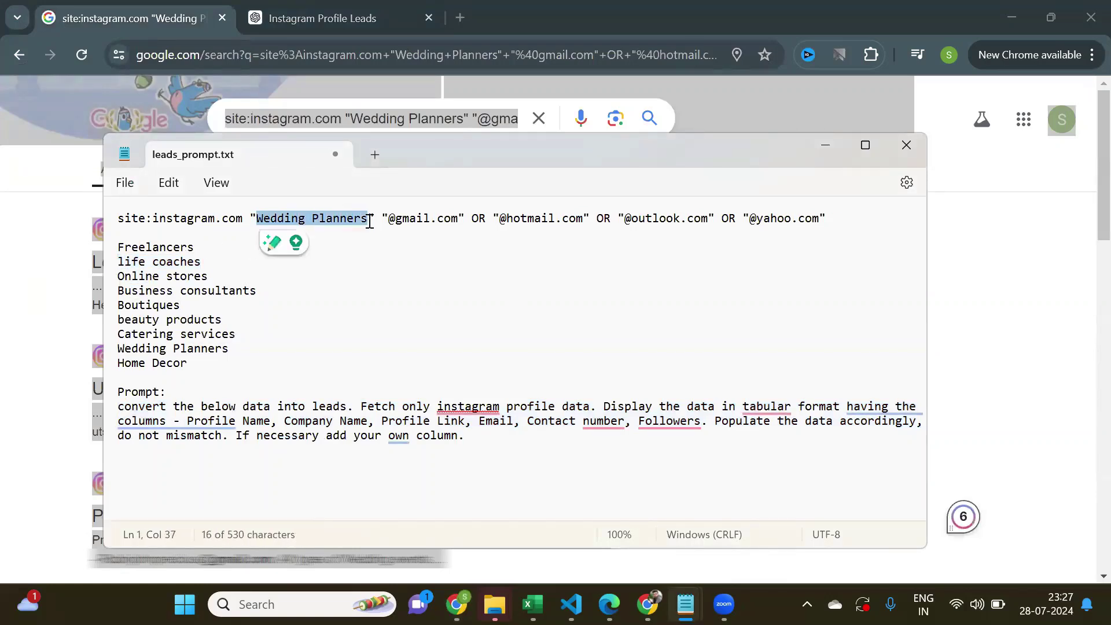
pyautogui.hotkey('ctrl', 'v')
# - Duplicate the life coaches query onto a new line below it
pyautogui.hotkey('shift', 'Home')
pyautogui.doubleClick(209, 219)
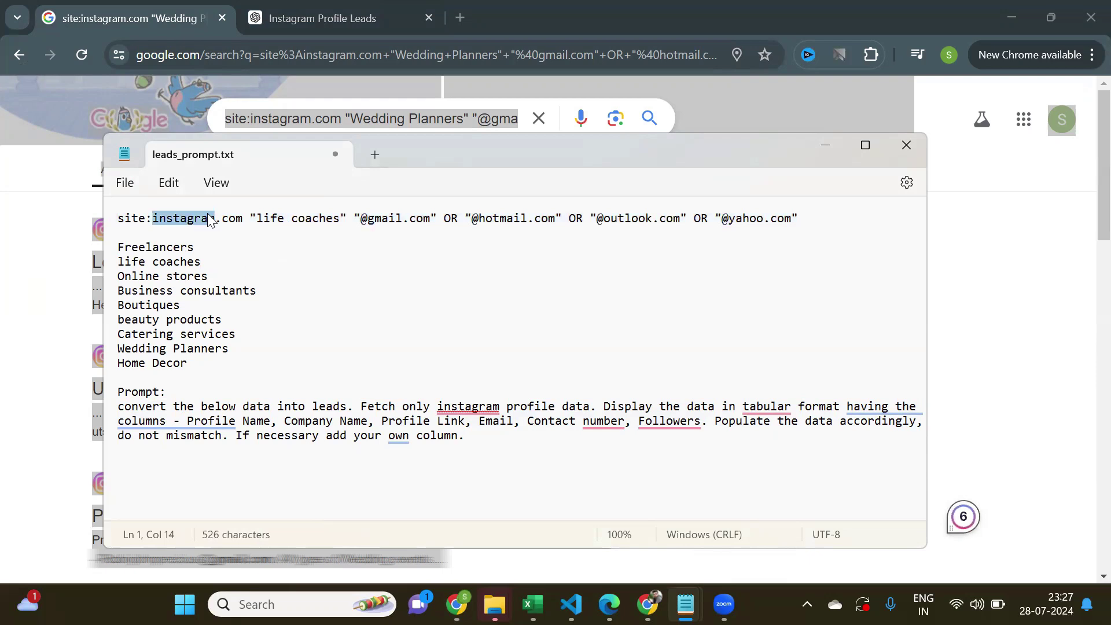
pyautogui.click(833, 223)
pyautogui.hotkey('shift', 'Home')
pyautogui.hotkey('ctrl', 'c')
pyautogui.press('End')
pyautogui.press('Return')
pyautogui.press('Return')
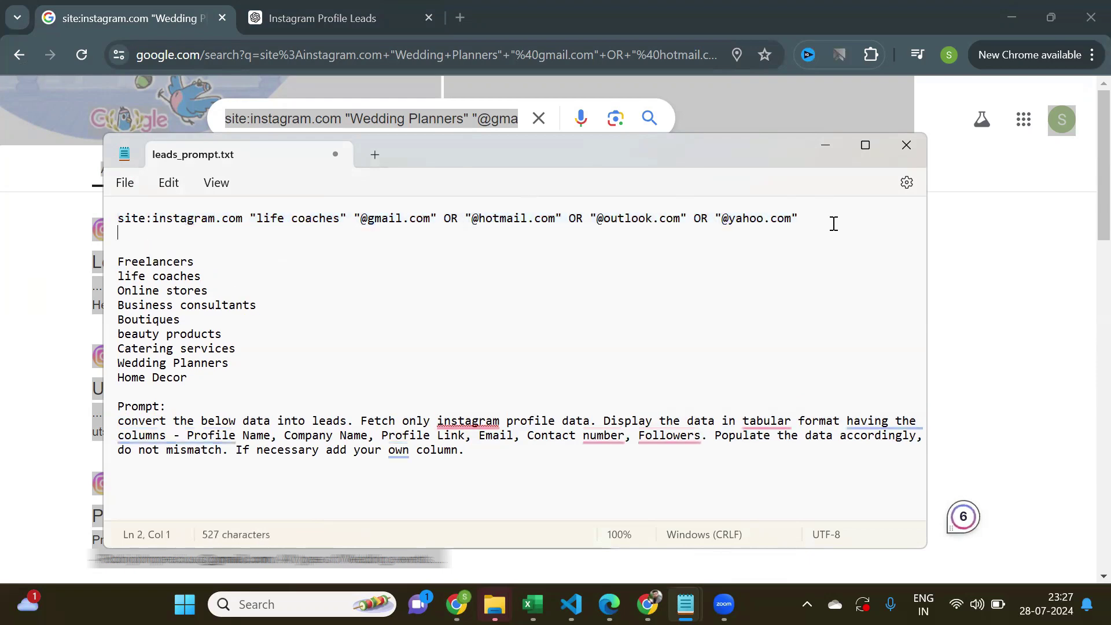
pyautogui.hotkey('ctrl', 'v')
# - Change the copy to site:linkedin.com and paste that LinkedIn query into Google's search box
pyautogui.doubleClick(197, 243)
pyautogui.write('linkedin')
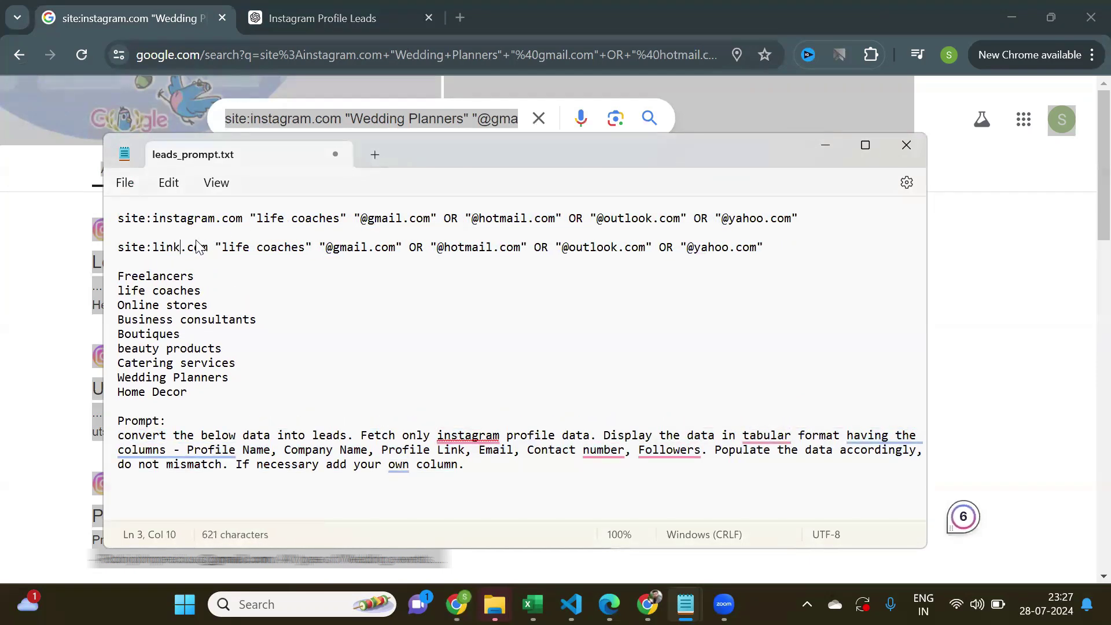
pyautogui.hotkey('shift', 'Home')
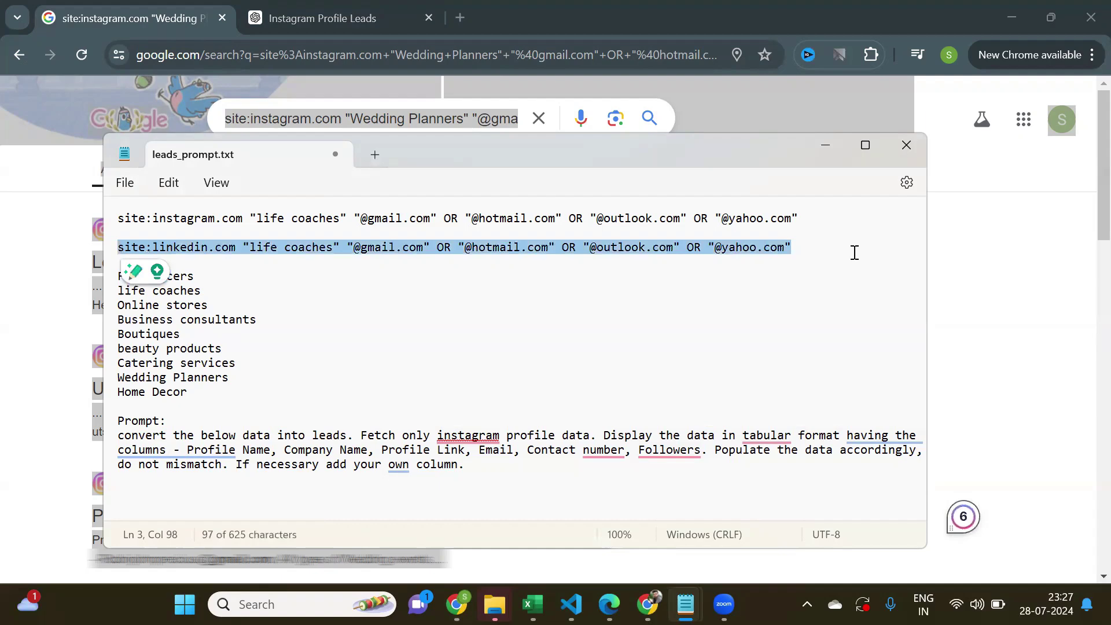
pyautogui.hotkey('ctrl', 'c')
pyautogui.hotkey('alt', 'Tab')
pyautogui.click(538, 118)
pyautogui.hotkey('ctrl', 'v')
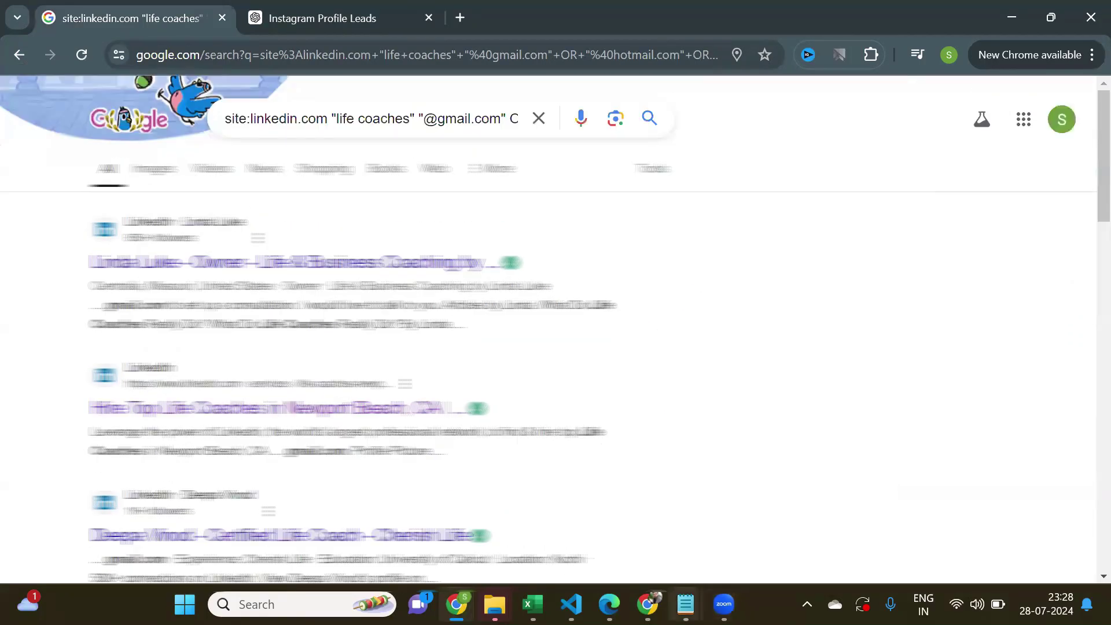
# - Select and copy the Wedding Planners Instagram leads table from ChatGPT's earlier reply
pyautogui.hotkey('ctrl', 'Tab')
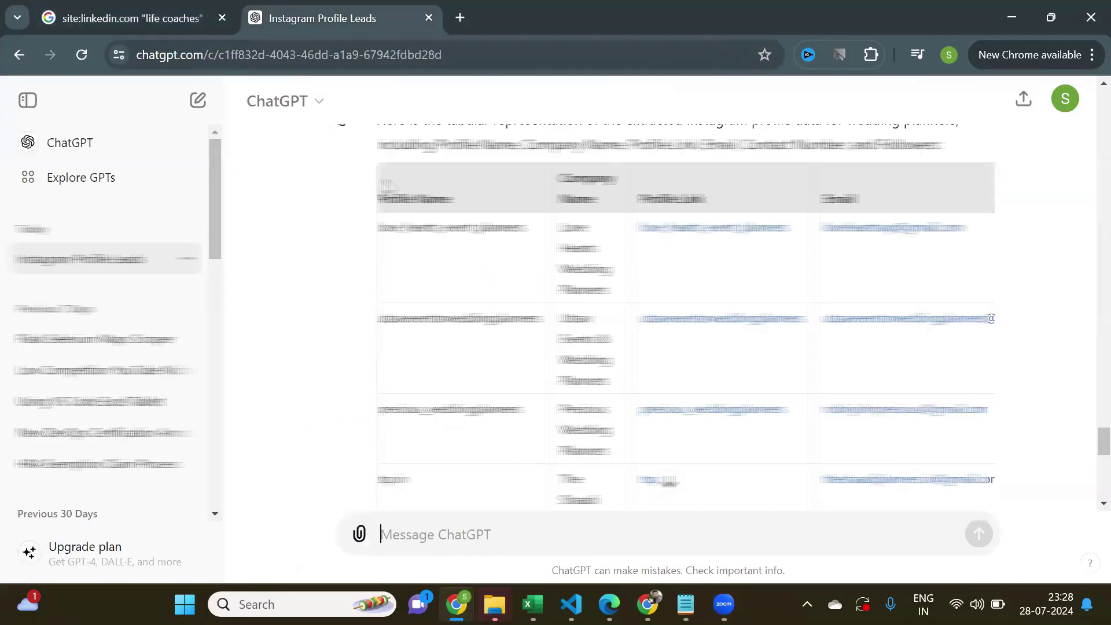
pyautogui.moveTo(384, 185); pyautogui.dragTo(999, 383)
# - Paste the wedding-planner leads table into the blank Book3 workbook
pyautogui.moveTo(532, 604)
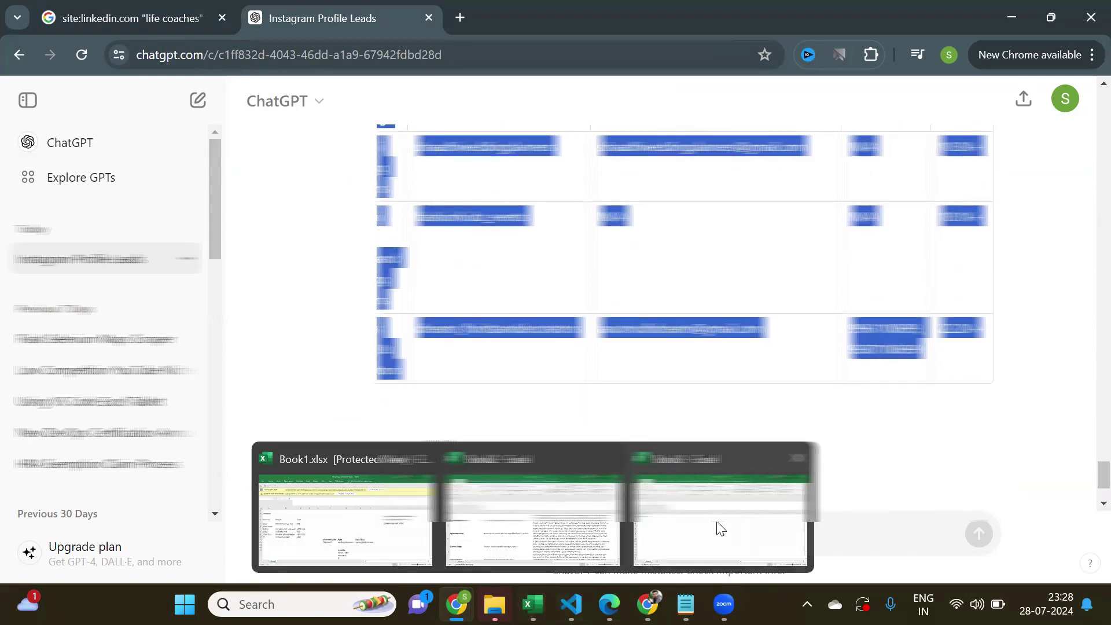
pyautogui.click(717, 526)
pyautogui.hotkey('ctrl', 'v')
# - Deselect the pasted table and scroll through the lead entries in columns A to F
pyautogui.click(429, 337)
pyautogui.scroll(-5, 428, 336)
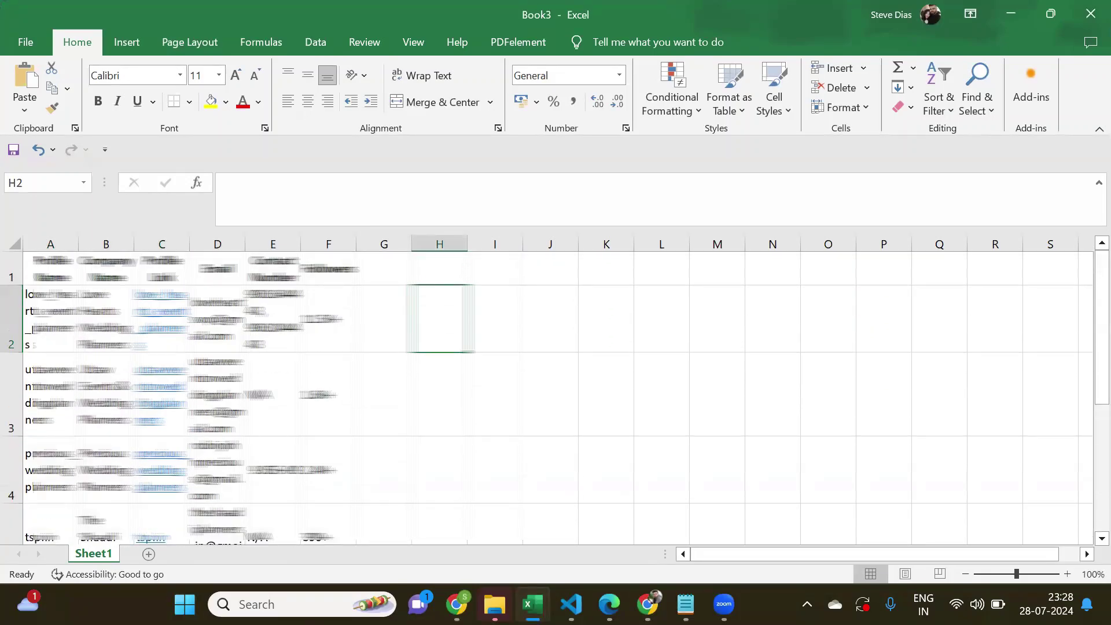
pyautogui.scroll(-3, 399, 463)
pyautogui.click(398, 448)
pyautogui.scroll(3, 401, 475)
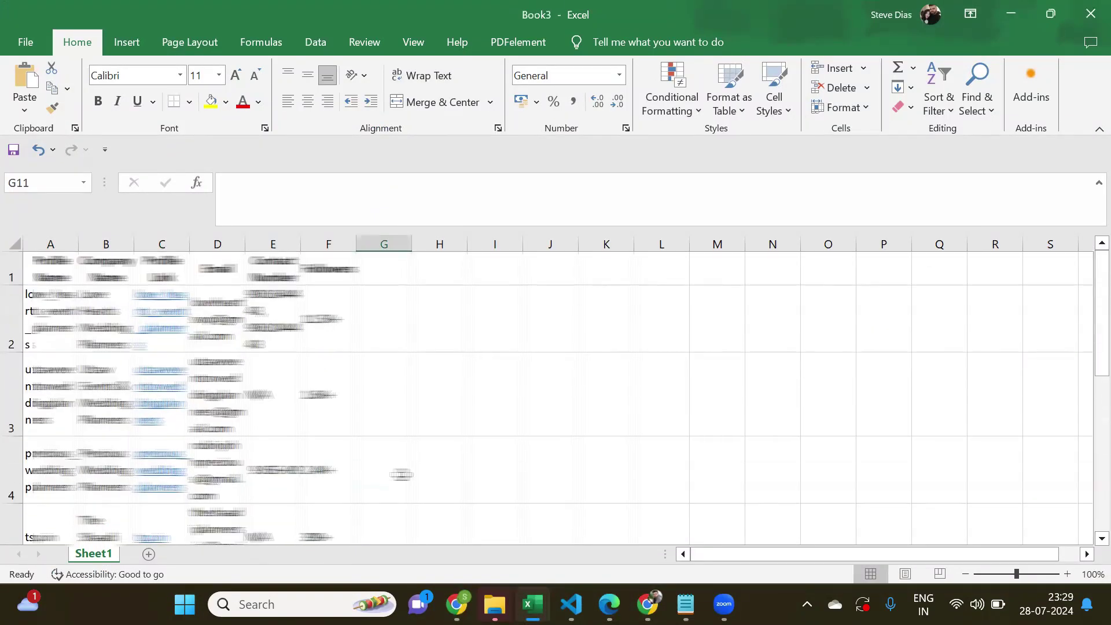
pyautogui.click(544, 452)
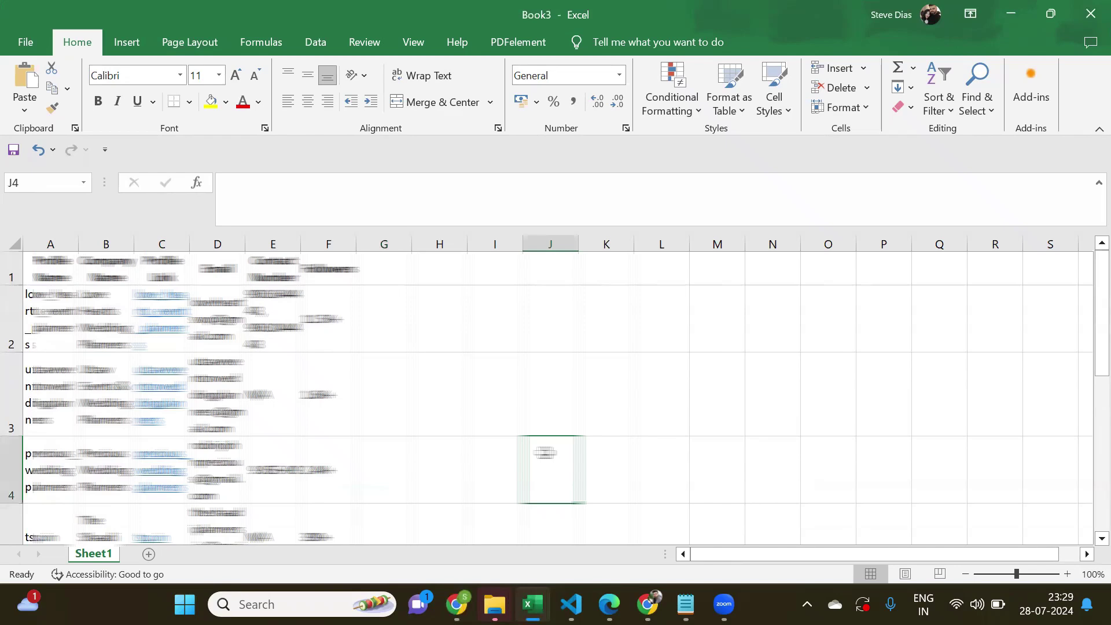